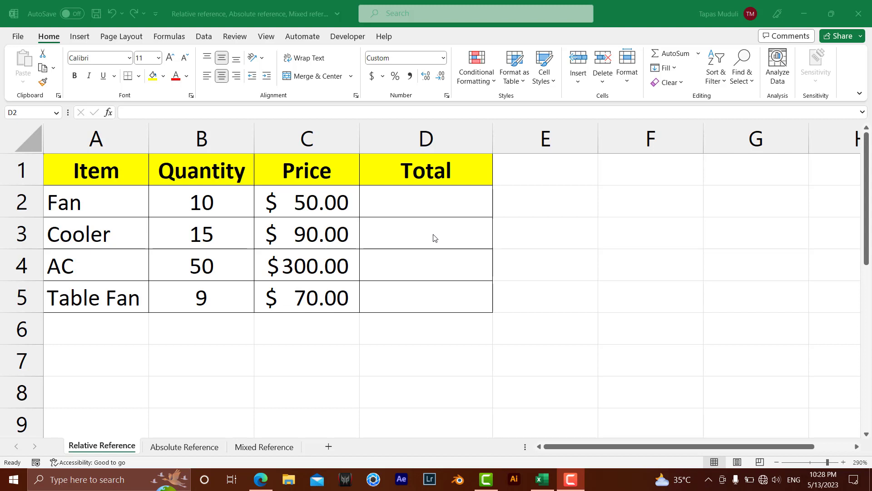
Step: Enter the formula =B2*C2 in cell D2 to calculate the Fan's total from quantity and price
{"action": "left_click", "coordinate": [436, 204]}
{"action": "left_click", "coordinate": [434, 203]}
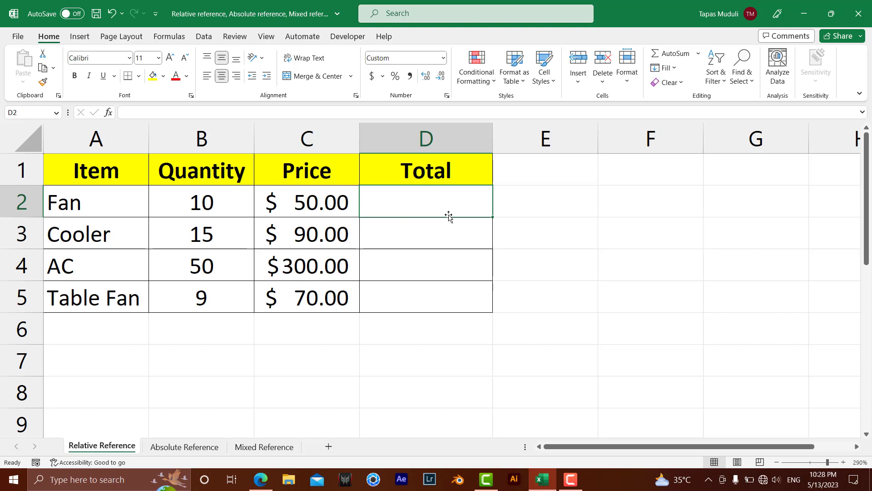
{"action": "type", "text": "="}
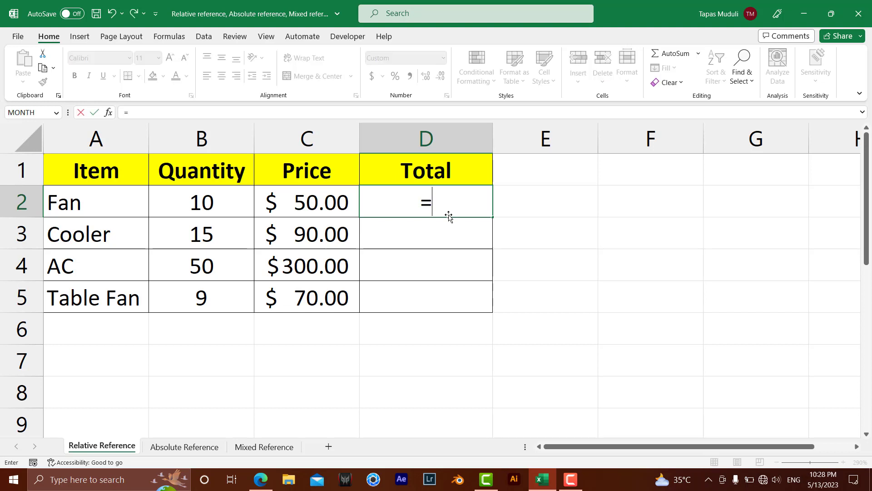
{"action": "left_click", "coordinate": [236, 209]}
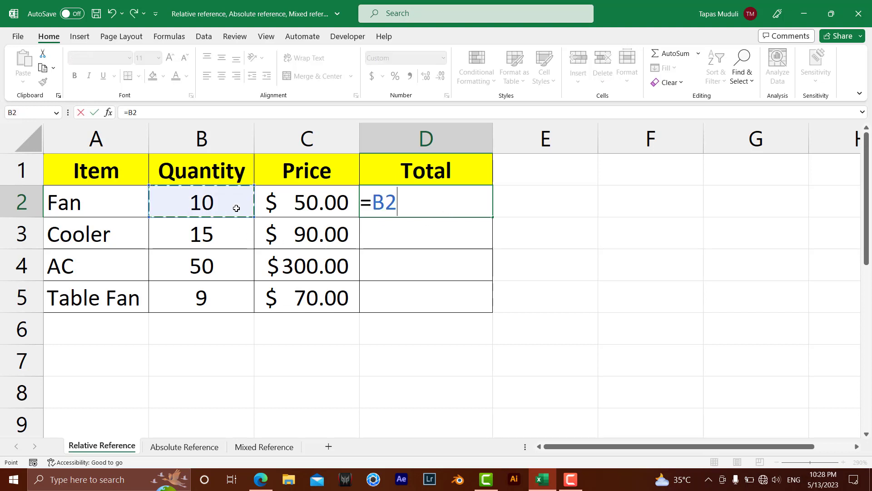
{"action": "type", "text": "*"}
{"action": "left_click", "coordinate": [322, 201]}
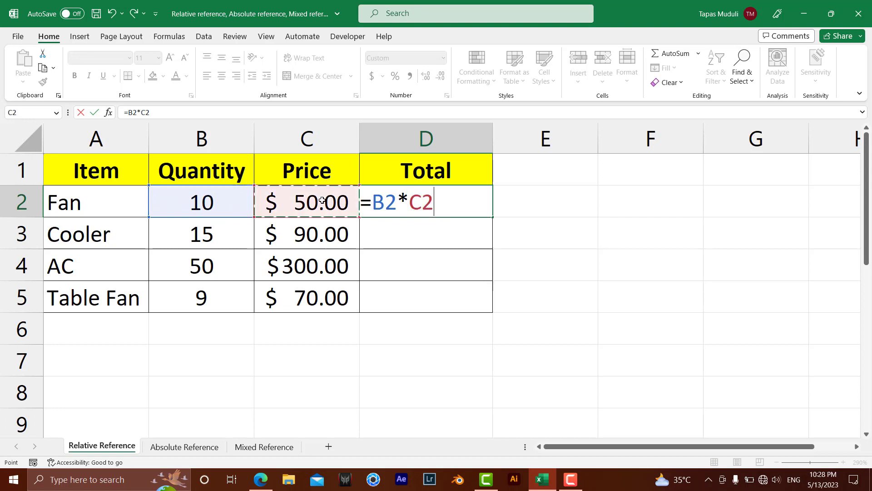
{"action": "key", "text": "Return"}
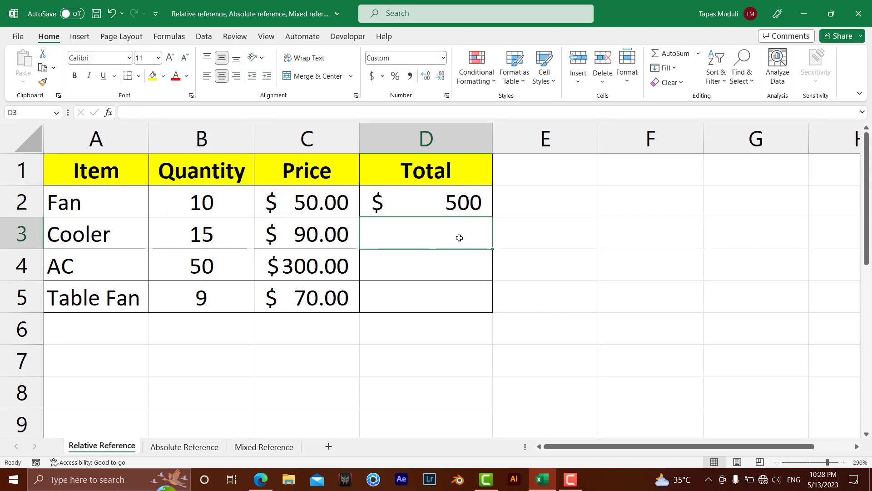
Step: Copy the Fan's total formula from D2 into D4 for the AC row
{"action": "left_click", "coordinate": [451, 212]}
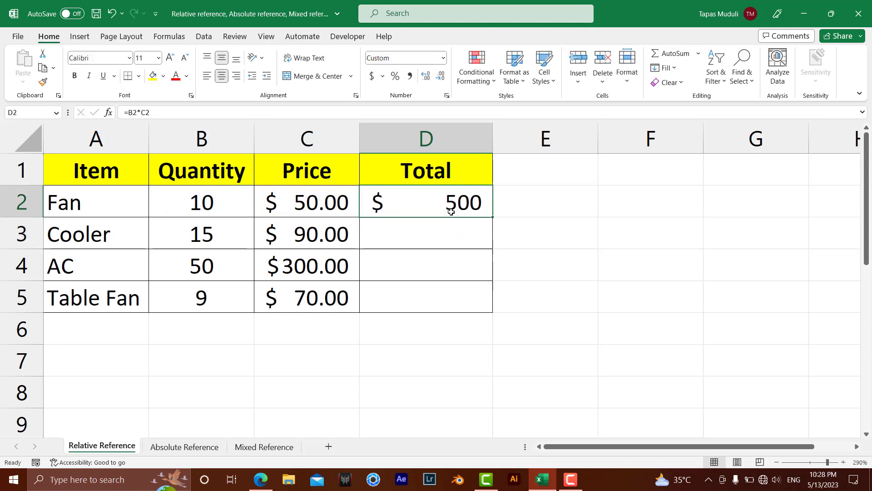
{"action": "key", "text": "ctrl+c"}
{"action": "left_click", "coordinate": [449, 269]}
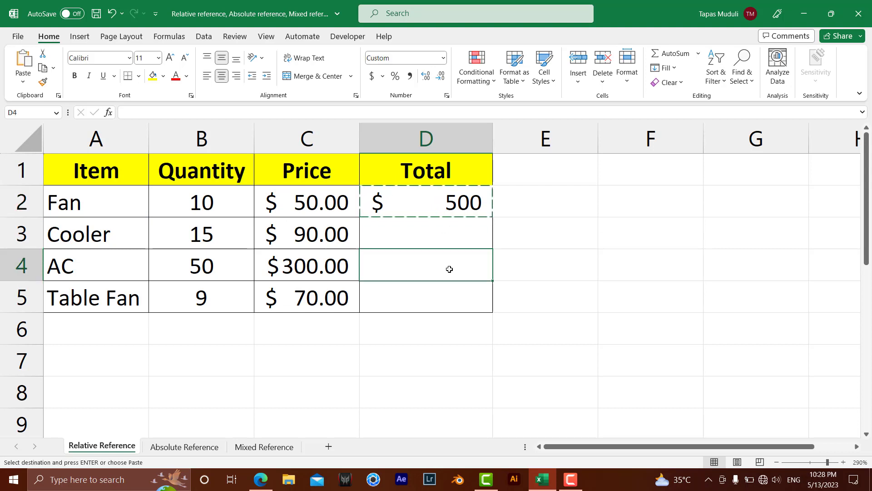
{"action": "key", "text": "ctrl+v"}
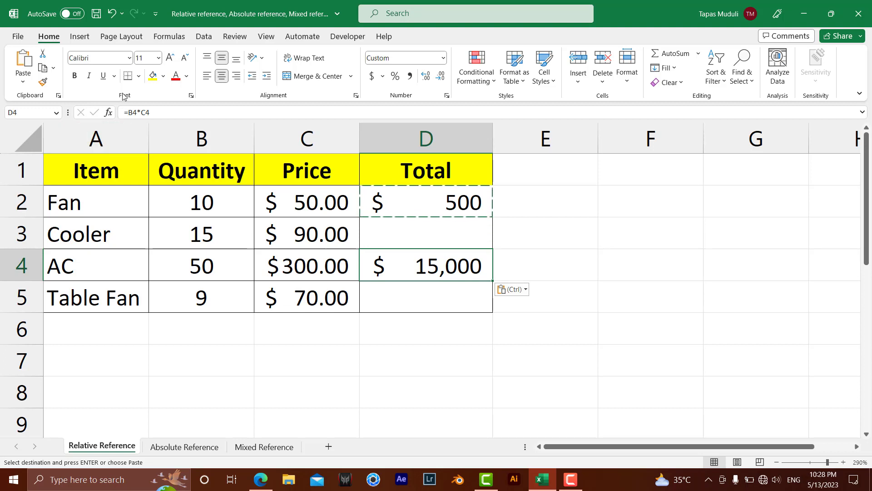
{"action": "key", "text": "F9"}
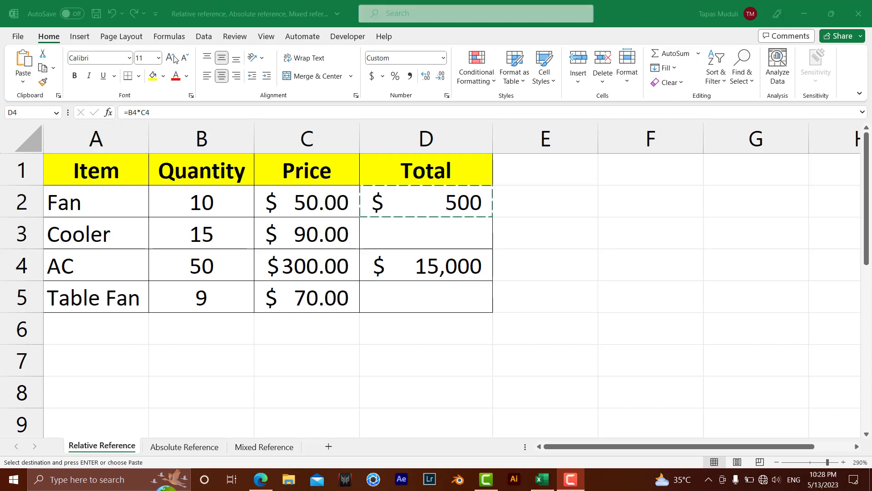
Step: Compare the cell references in the original formula in D2 with those in the copy in D4
{"action": "left_click", "coordinate": [417, 199]}
{"action": "left_click", "coordinate": [424, 200]}
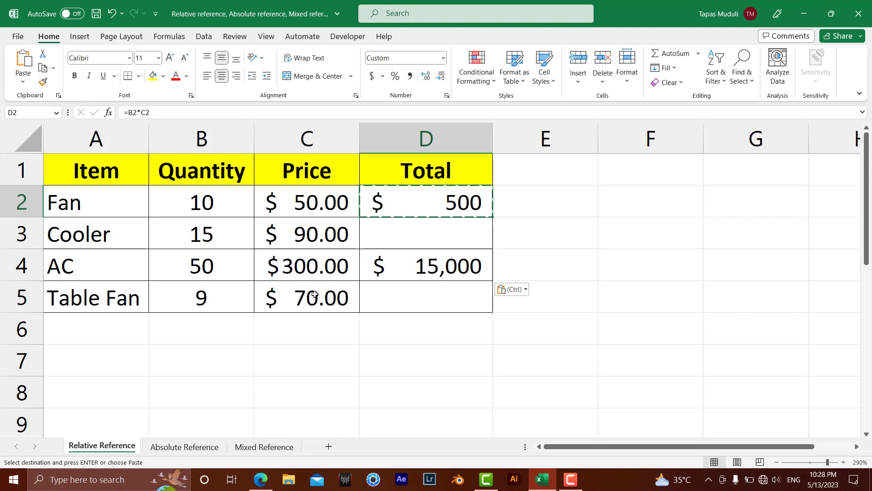
{"action": "left_click", "coordinate": [424, 270]}
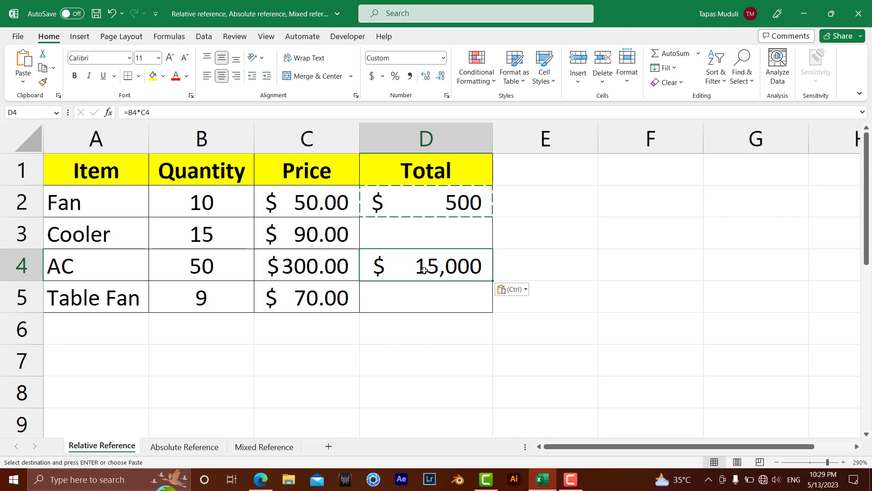
Step: Switch to the Absolute Reference sheet and examine the empty Sales Tax column and the tax rate in B8
{"action": "left_click", "coordinate": [194, 449]}
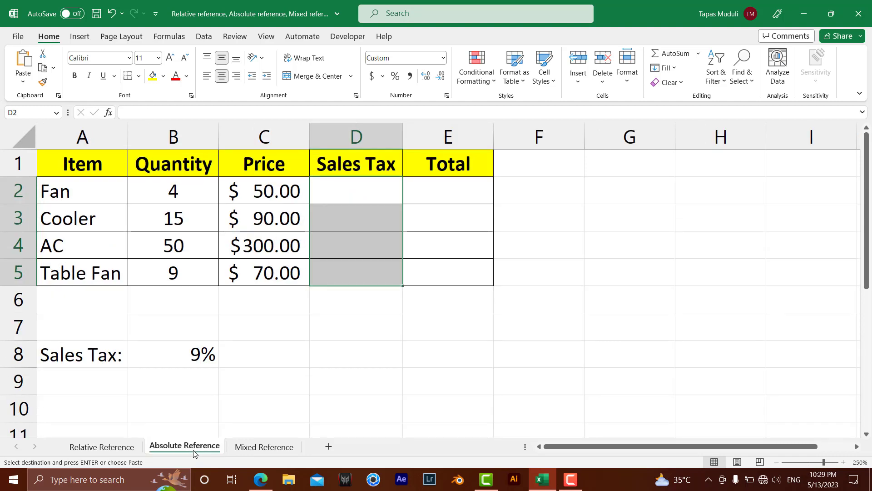
{"action": "left_click", "coordinate": [281, 374]}
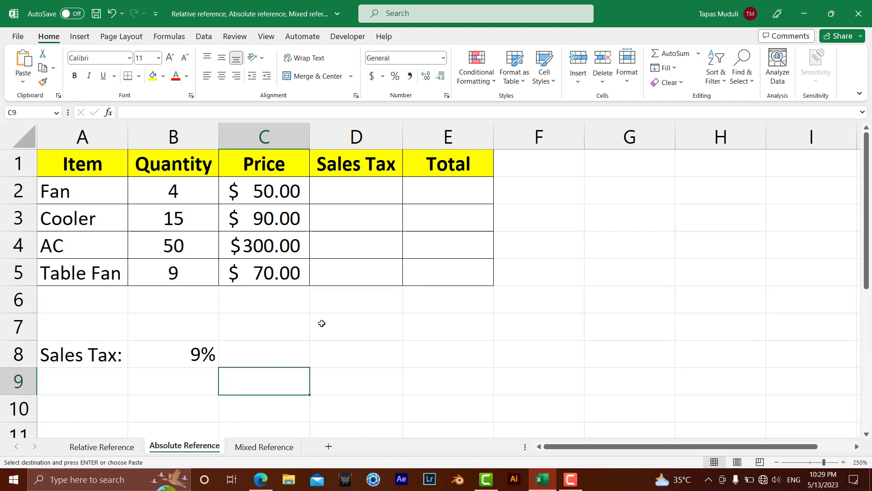
{"action": "left_click", "coordinate": [354, 194]}
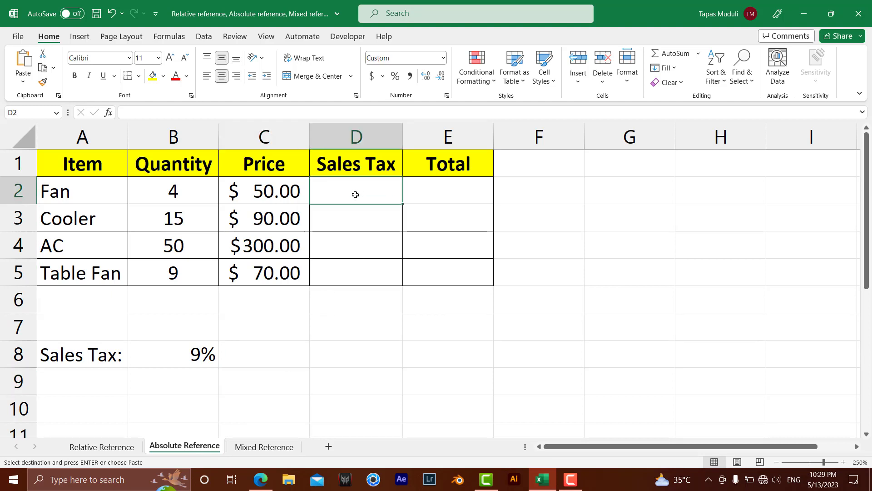
{"action": "left_click", "coordinate": [196, 352]}
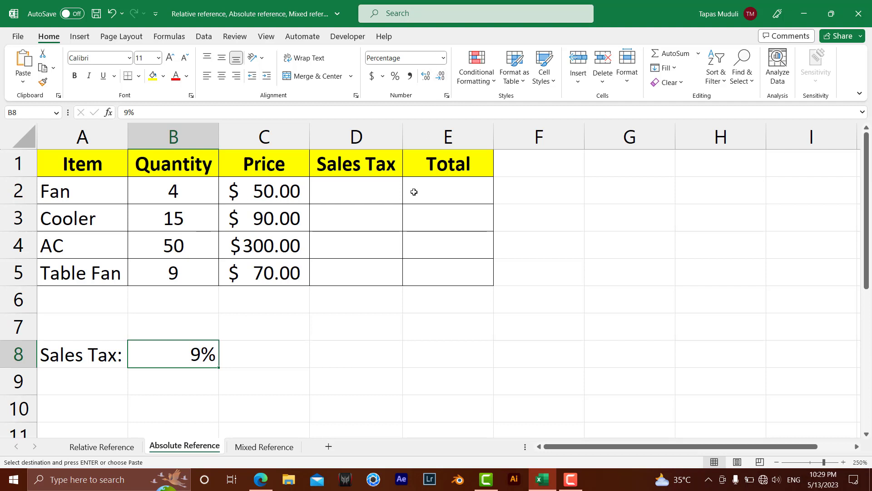
Step: Enter =B2*C2*$B$8 in D2 to calculate the Fan's sales tax with an absolute reference to the tax rate
{"action": "left_click", "coordinate": [361, 192]}
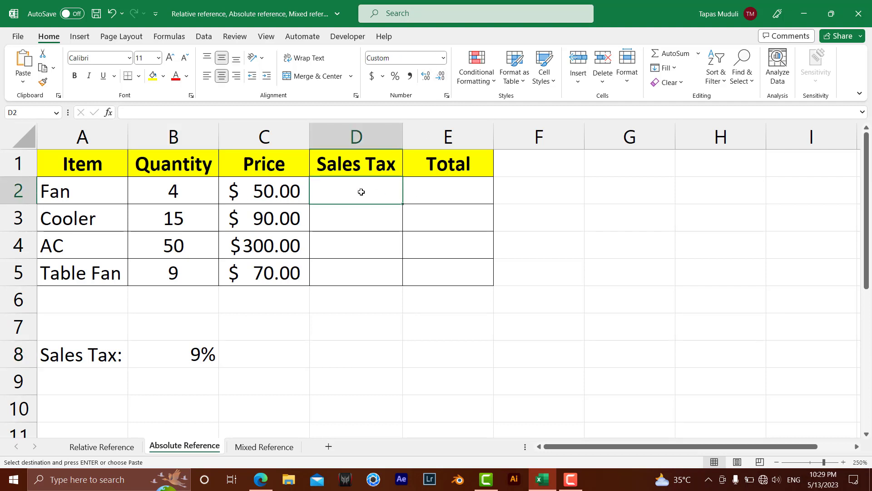
{"action": "type", "text": "="}
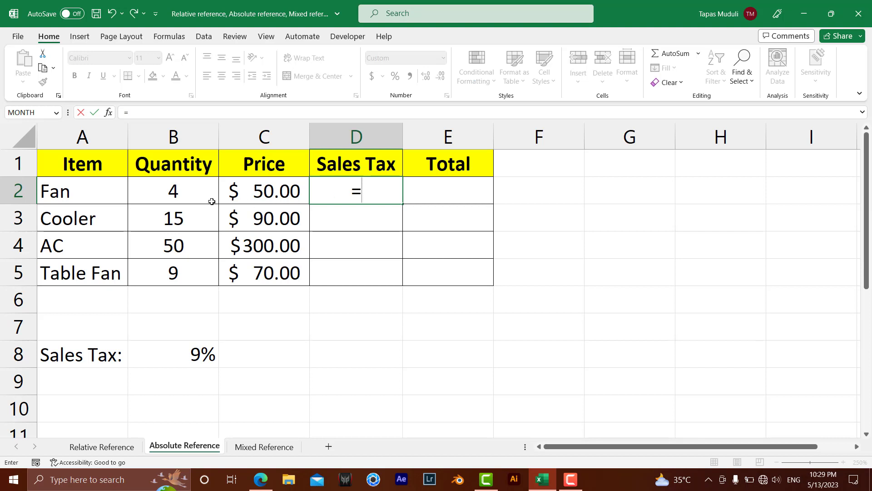
{"action": "left_click", "coordinate": [199, 188]}
{"action": "type", "text": "*"}
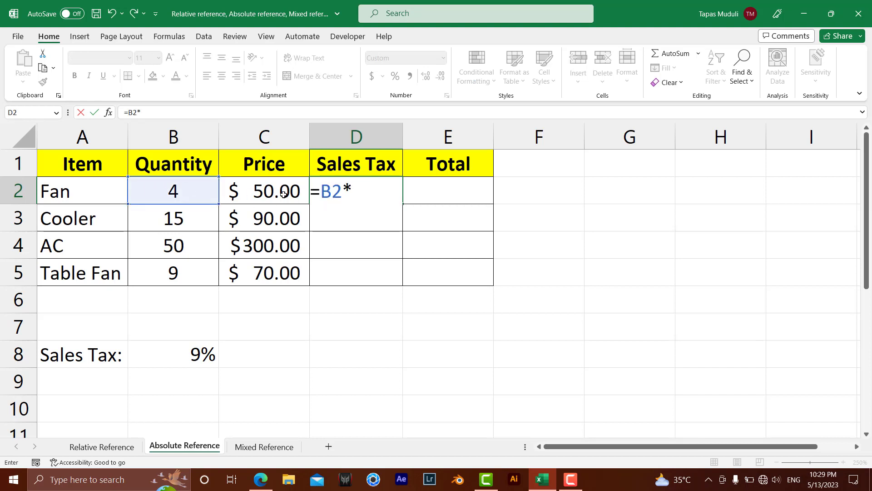
{"action": "left_click", "coordinate": [283, 194]}
{"action": "type", "text": "*"}
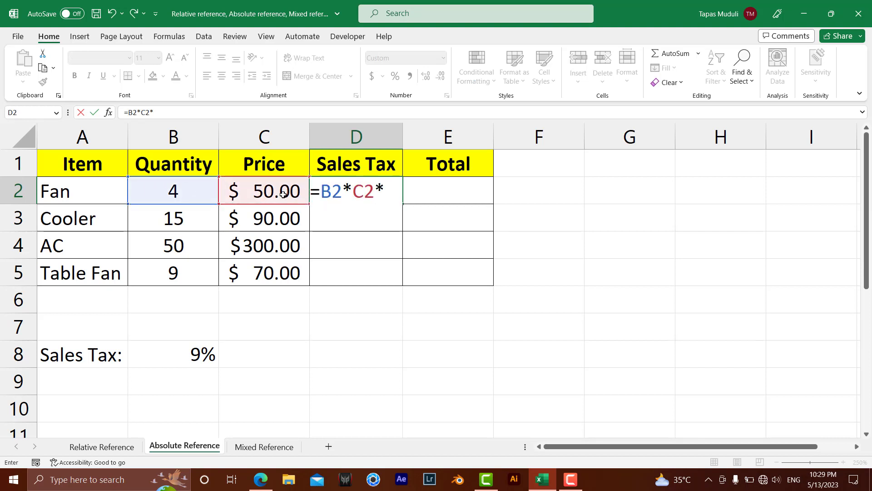
{"action": "left_click", "coordinate": [194, 354]}
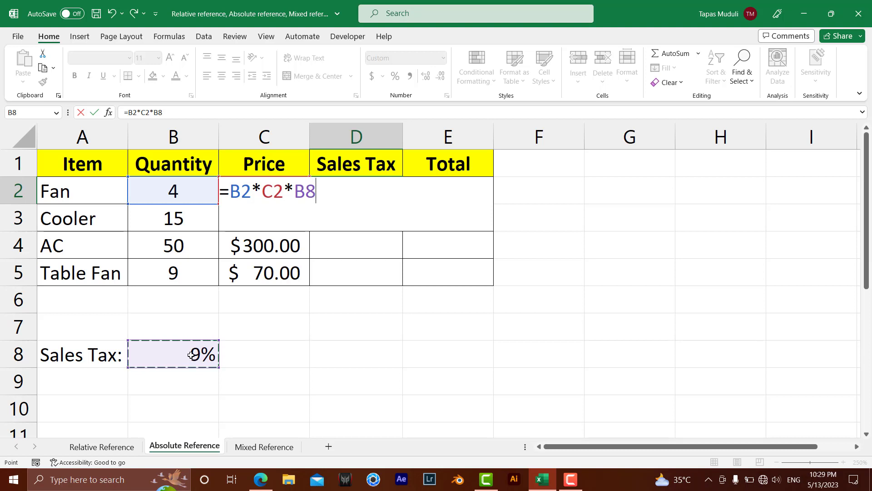
{"action": "key", "text": "F4"}
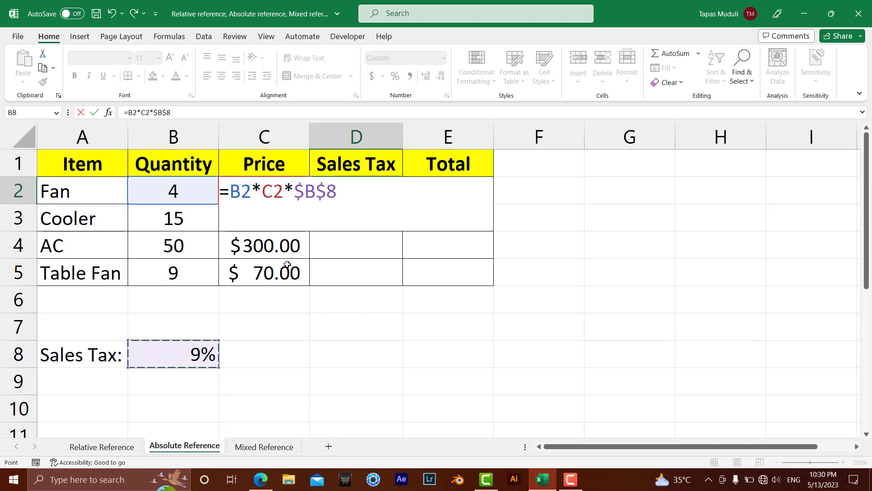
{"action": "key", "text": "Return"}
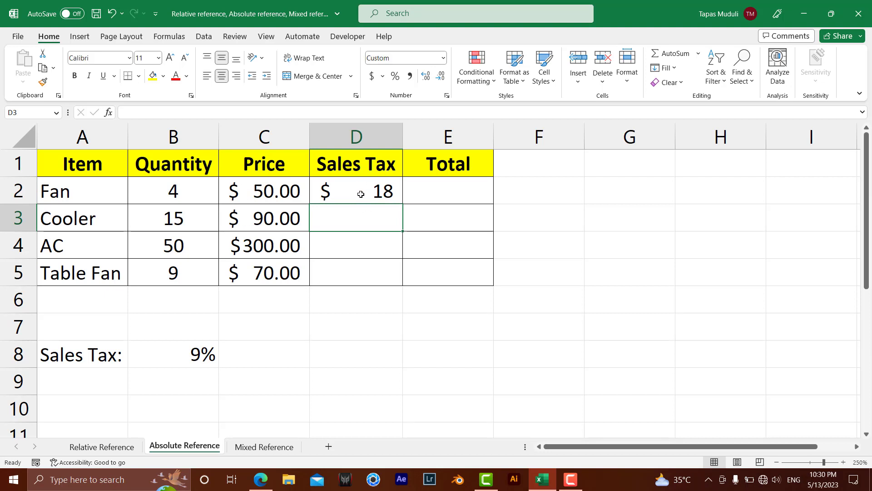
Step: Fill the sales tax formula from D2 down through D5
{"action": "left_click", "coordinate": [361, 194]}
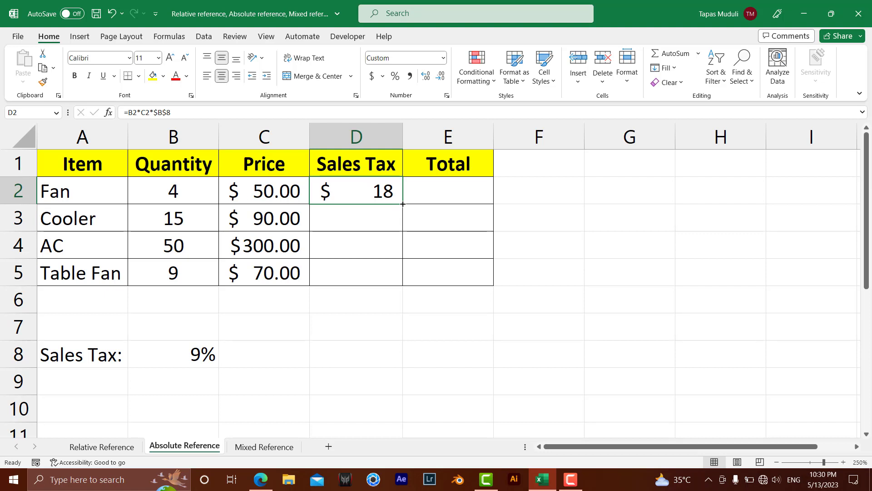
{"action": "left_click_drag", "start_coordinate": [402, 204], "coordinate": [403, 284]}
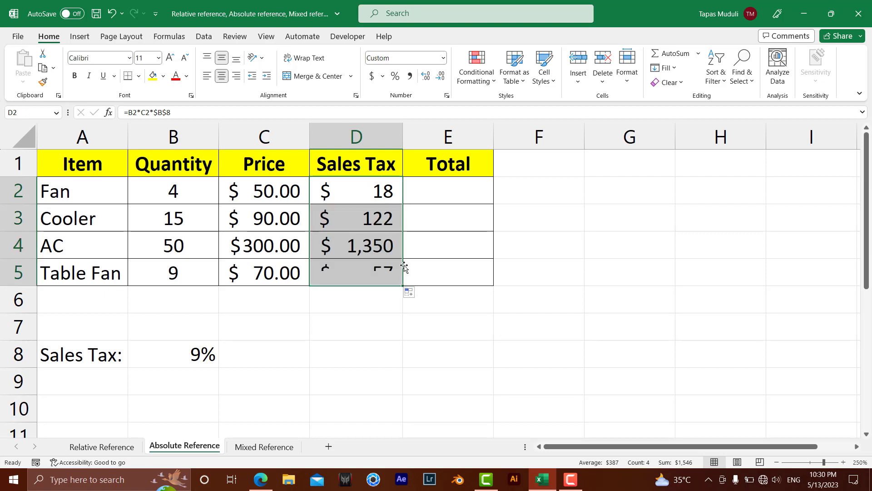
{"action": "left_click", "coordinate": [378, 307]}
Step: Copy the Cooler's sales tax formula from D3 into the empty cell F6 and check its references
{"action": "left_click", "coordinate": [374, 226]}
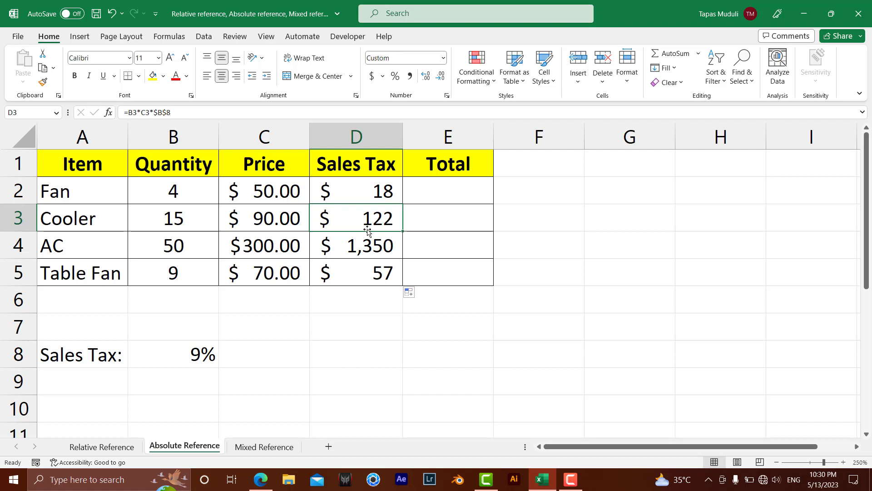
{"action": "key", "text": "ctrl+c"}
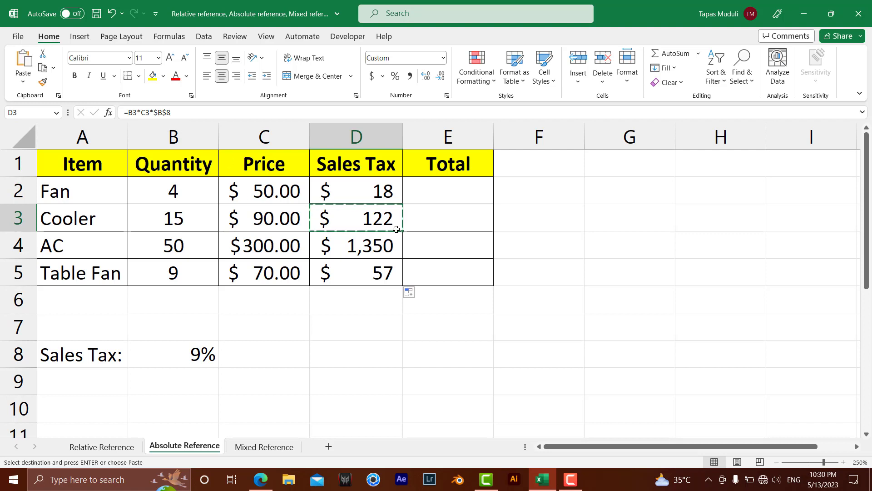
{"action": "left_click", "coordinate": [540, 291]}
{"action": "key", "text": "ctrl+v"}
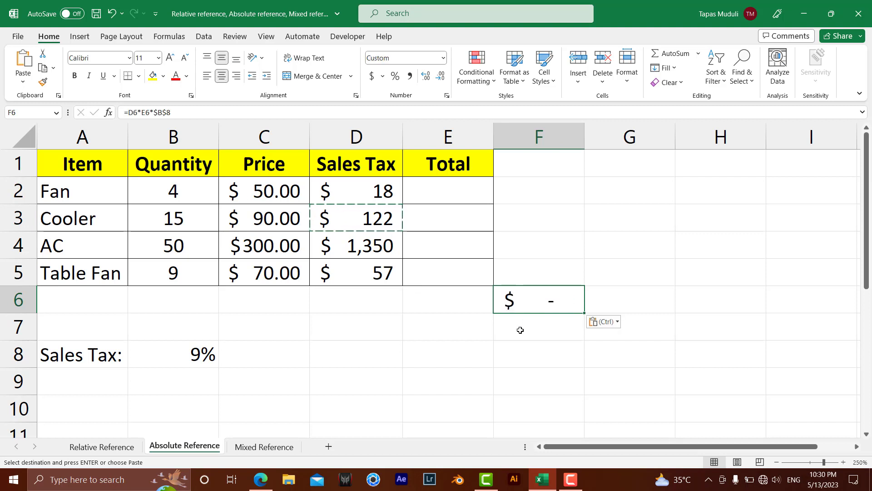
{"action": "left_click", "coordinate": [518, 329]}
{"action": "left_click", "coordinate": [541, 308]}
Step: On the Mixed Reference sheet, enter =C4-D4 in E4 for January's remaining amount and fill it down through E8
{"action": "left_click", "coordinate": [276, 446]}
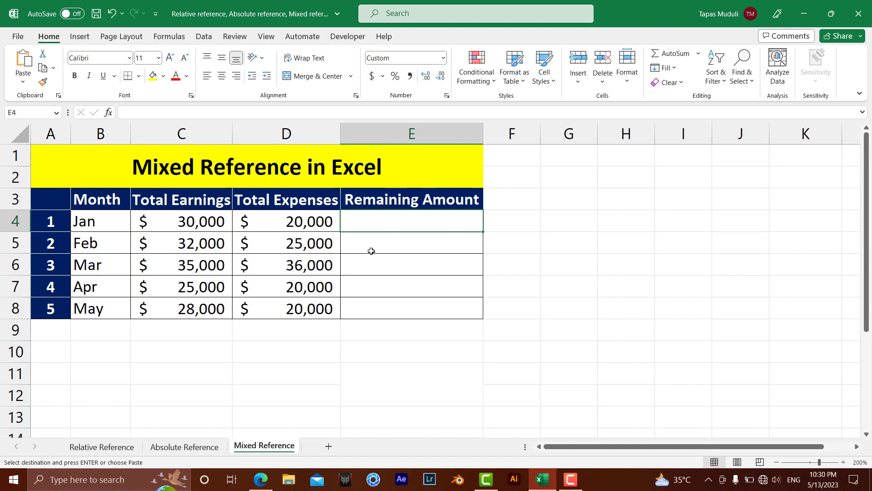
{"action": "left_click", "coordinate": [407, 244]}
{"action": "left_click", "coordinate": [406, 227]}
{"action": "type", "text": "="}
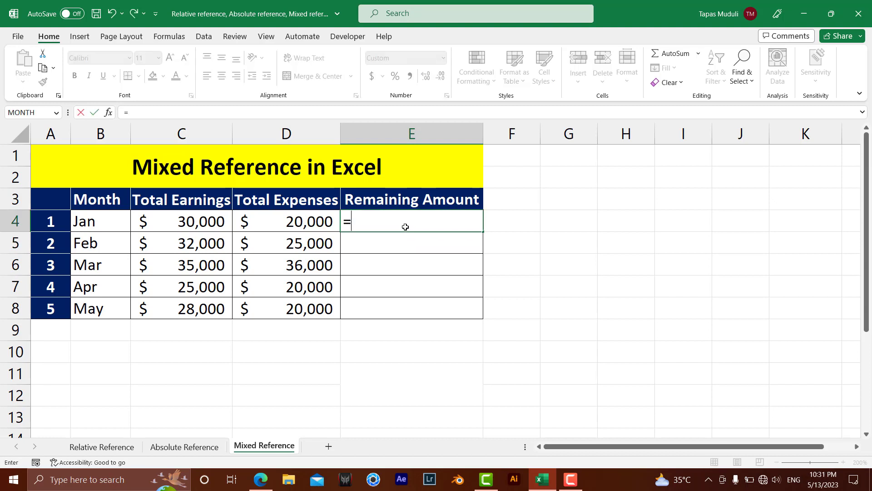
{"action": "left_click", "coordinate": [219, 226]}
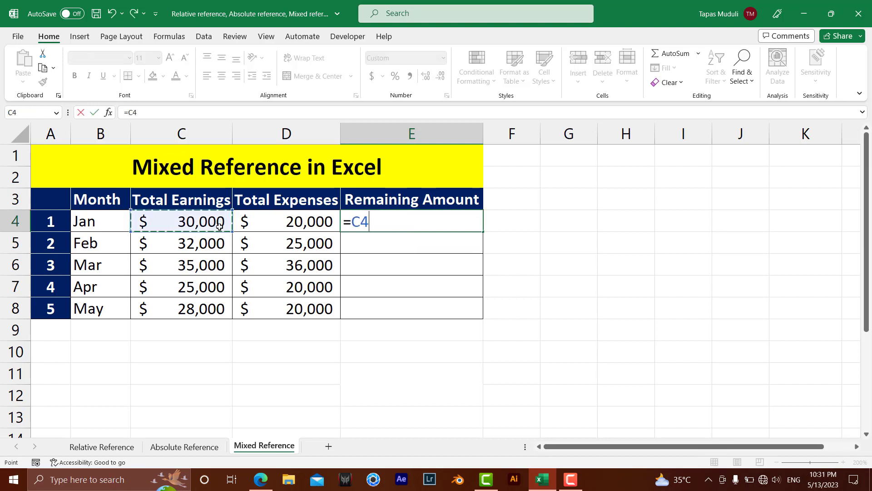
{"action": "type", "text": "-"}
{"action": "left_click", "coordinate": [320, 223]}
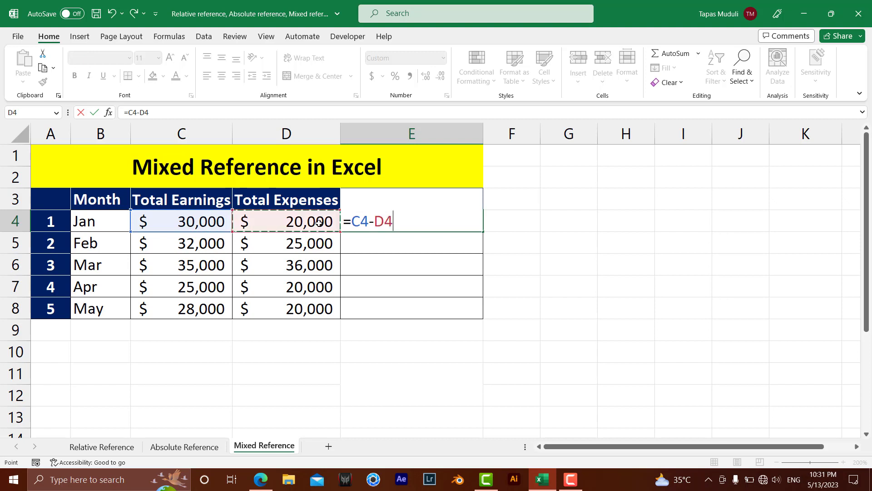
{"action": "key", "text": "Return"}
{"action": "left_click", "coordinate": [430, 218]}
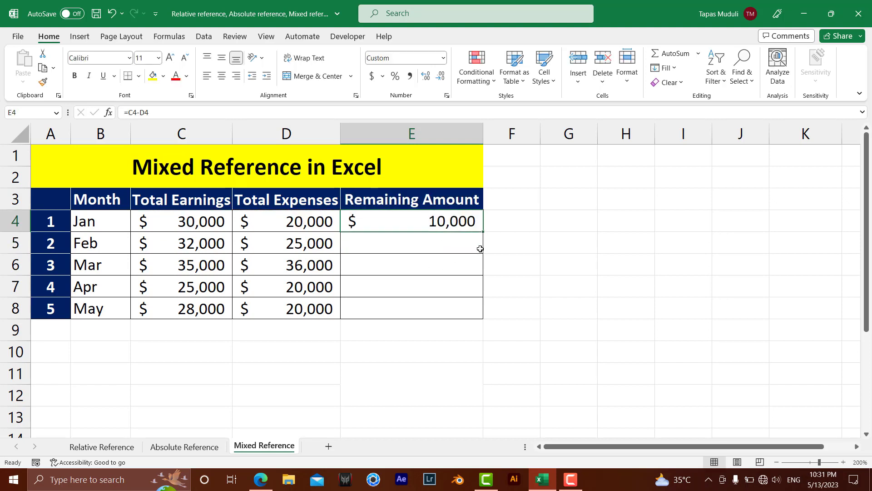
{"action": "left_click_drag", "start_coordinate": [483, 231], "coordinate": [485, 321]}
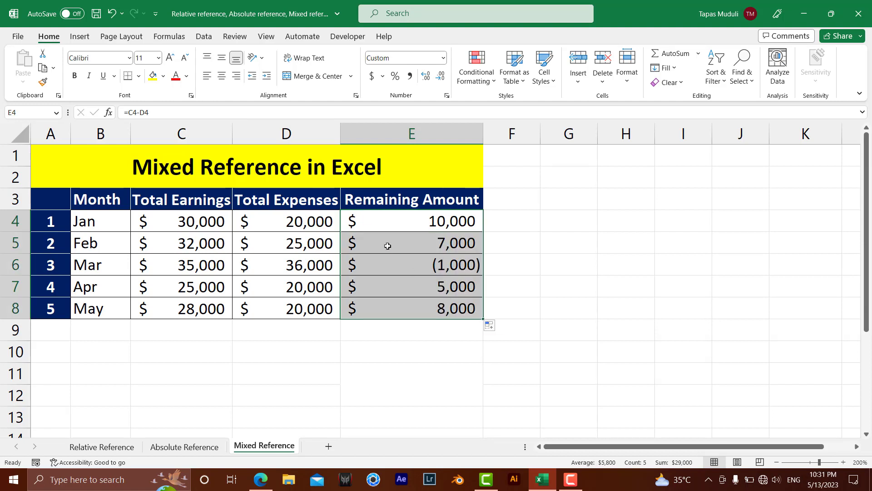
Step: Change January's remaining amount formula in E4 to =$C4-D4 so that only the column of C4 is locked
{"action": "left_click", "coordinate": [400, 225]}
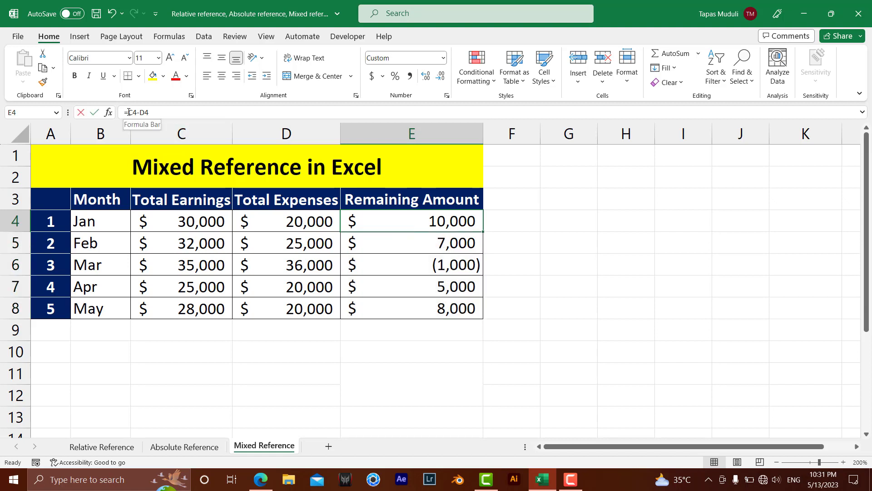
{"action": "left_click", "coordinate": [129, 112]}
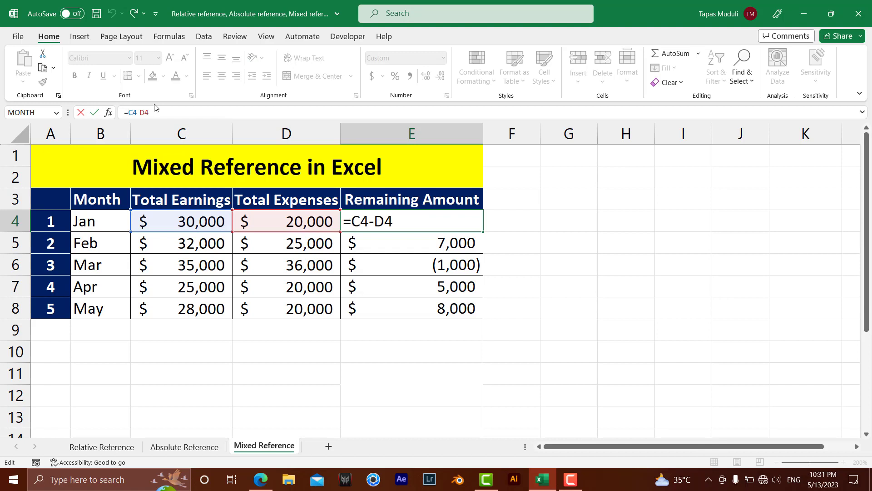
{"action": "type", "text": "$"}
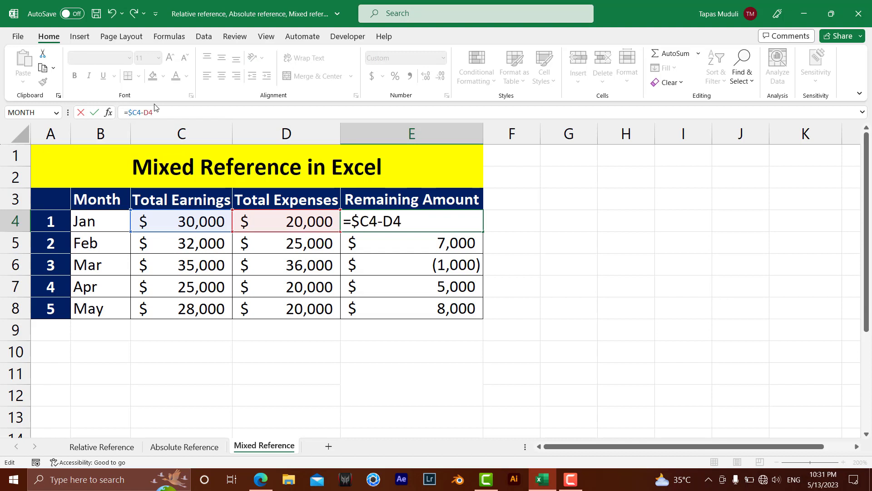
{"action": "key", "text": "Return"}
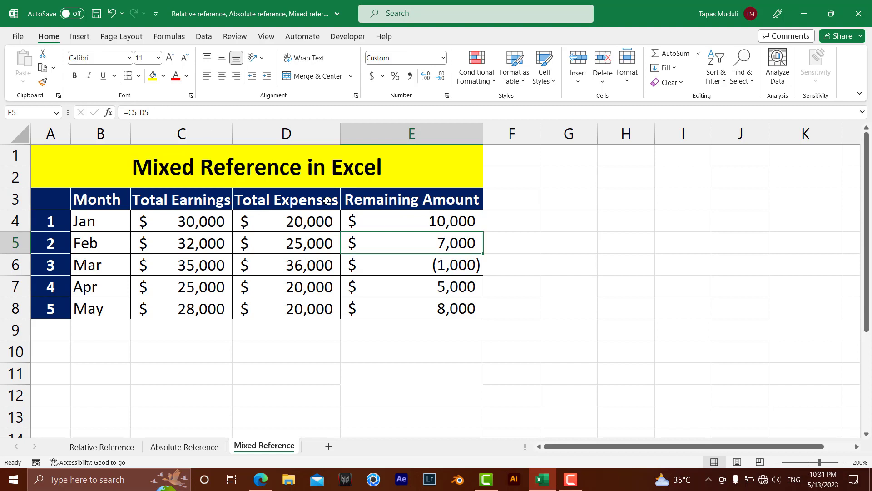
Step: Copy January's formula from E4 across to F4 with column F fitted to its contents, and compare the two cells' references
{"action": "left_click", "coordinate": [387, 224]}
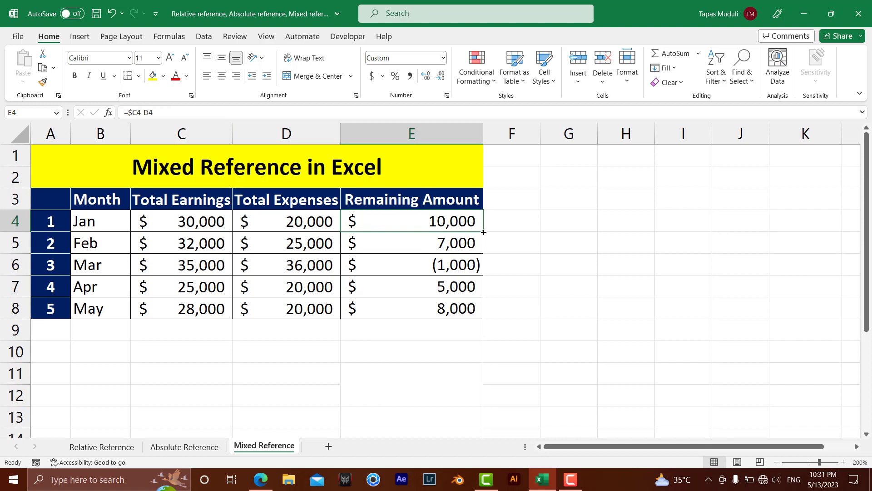
{"action": "left_click_drag", "start_coordinate": [483, 233], "coordinate": [529, 231]}
{"action": "left_click", "coordinate": [523, 255]}
{"action": "double_click", "coordinate": [541, 135]}
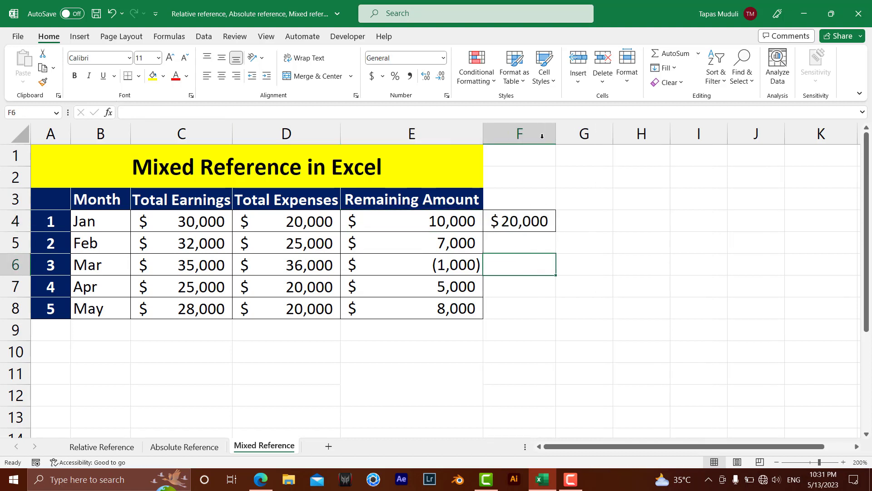
{"action": "left_click", "coordinate": [530, 226]}
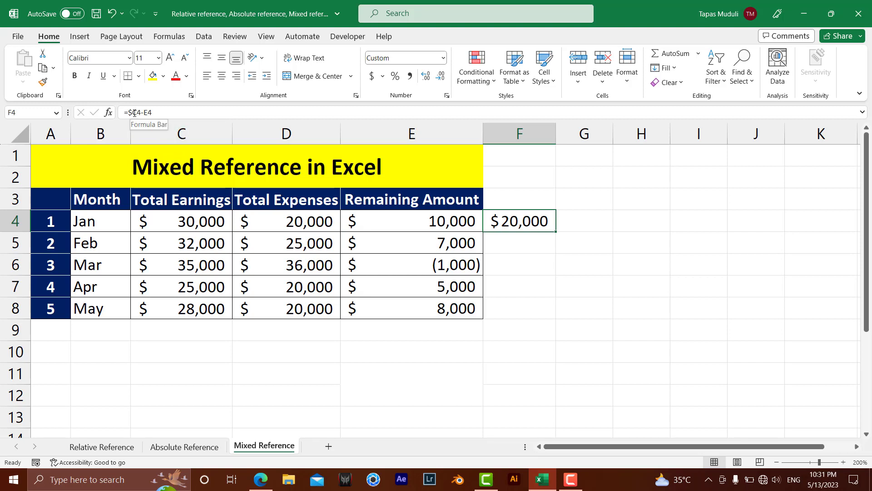
{"action": "left_click", "coordinate": [385, 222]}
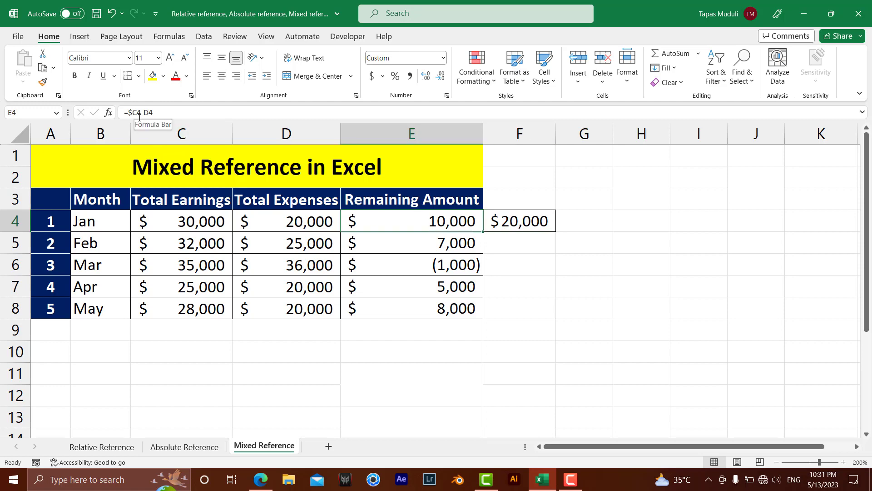
{"action": "left_click", "coordinate": [501, 223]}
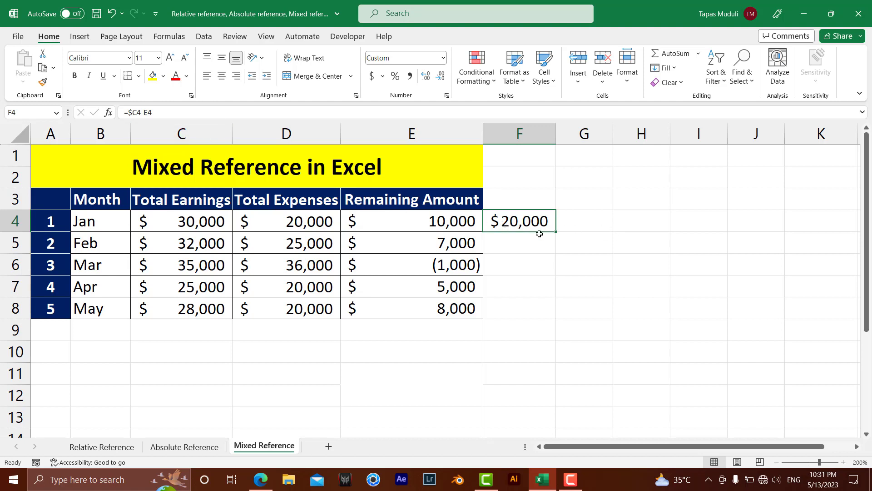
{"action": "mouse_move", "coordinate": [537, 230]}
{"action": "left_mouse_down"}
{"action": "mouse_move", "coordinate": [530, 241]}
{"action": "mouse_move", "coordinate": [529, 221]}
{"action": "left_mouse_up"}
{"action": "left_click", "coordinate": [438, 221]}
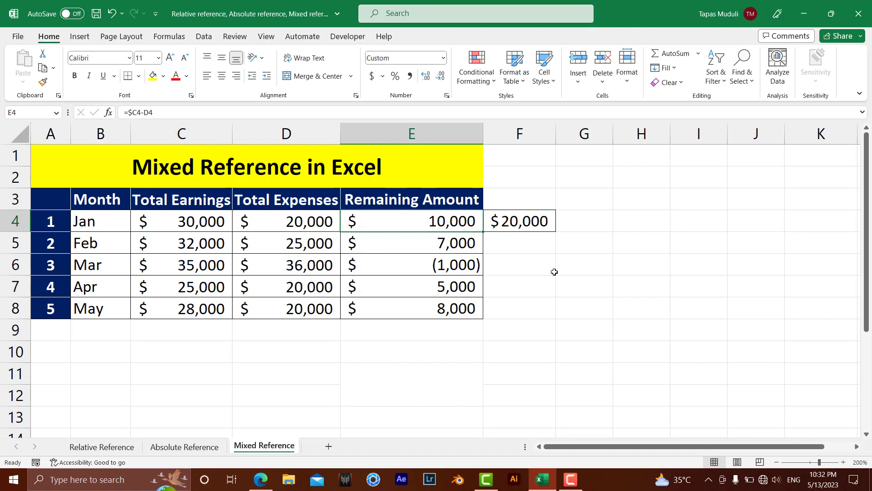
Step: Change February's remaining amount formula in E5 to =C$5-D5 so that only the row of C5 is locked
{"action": "left_click", "coordinate": [458, 246]}
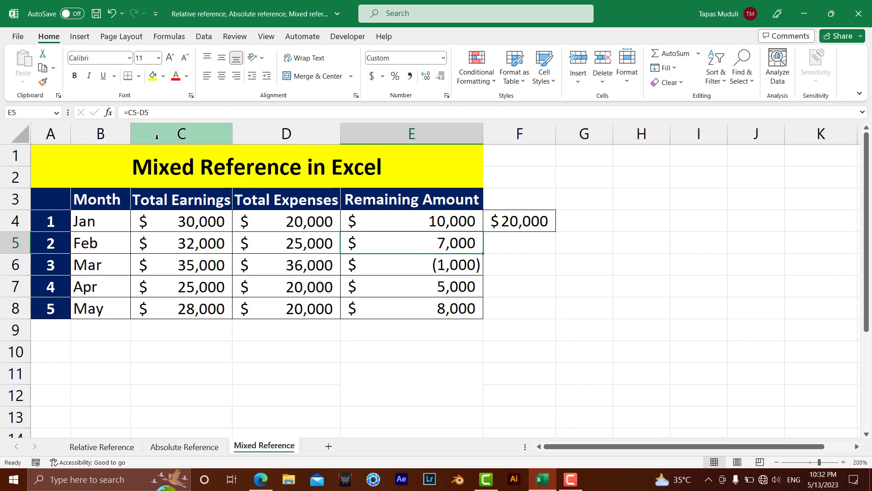
{"action": "left_click", "coordinate": [134, 113]}
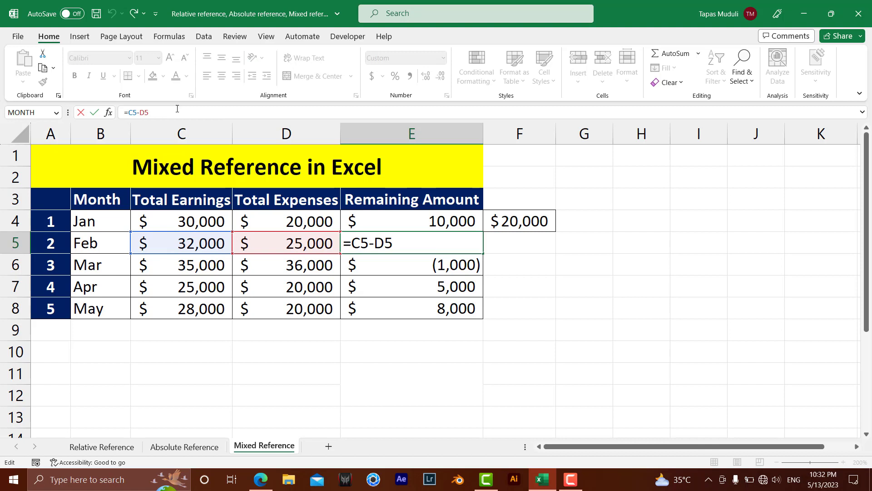
{"action": "type", "text": "$"}
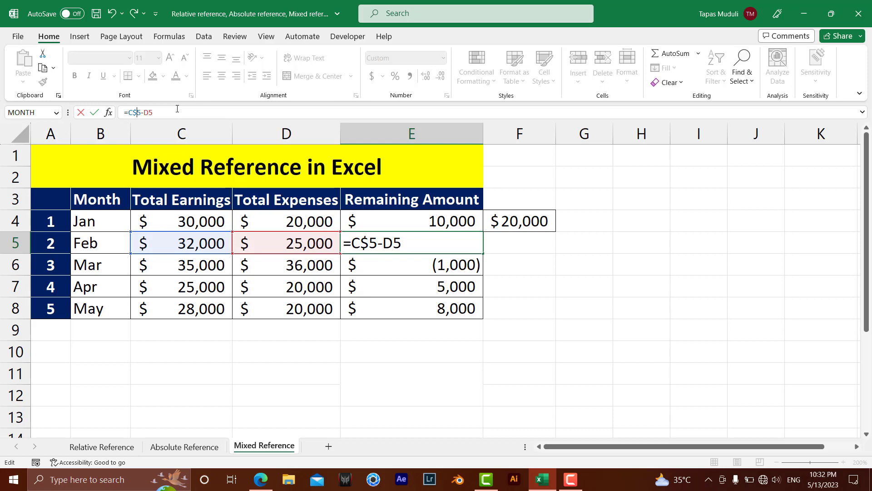
{"action": "key", "text": "Return"}
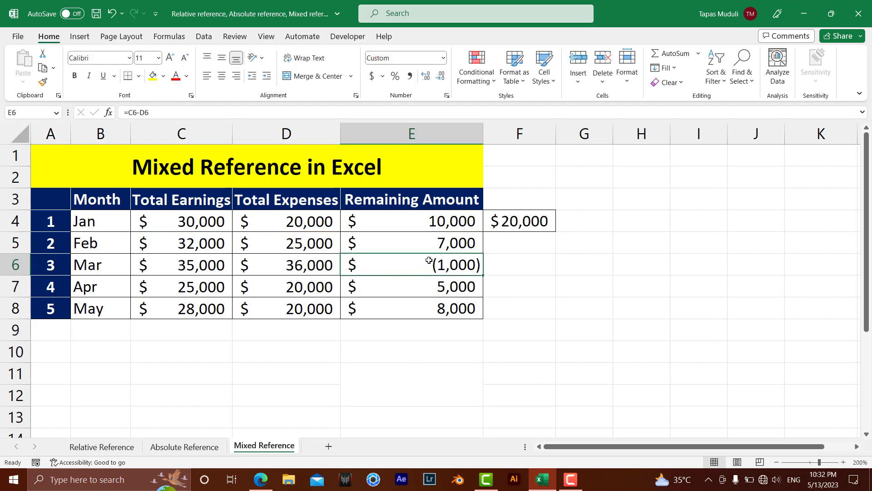
Step: Copy February's formula from E5 across to F5 and check the copied references
{"action": "left_click", "coordinate": [430, 241]}
{"action": "left_click_drag", "start_coordinate": [483, 253], "coordinate": [533, 253]}
{"action": "left_click", "coordinate": [522, 285]}
{"action": "left_click", "coordinate": [523, 245]}
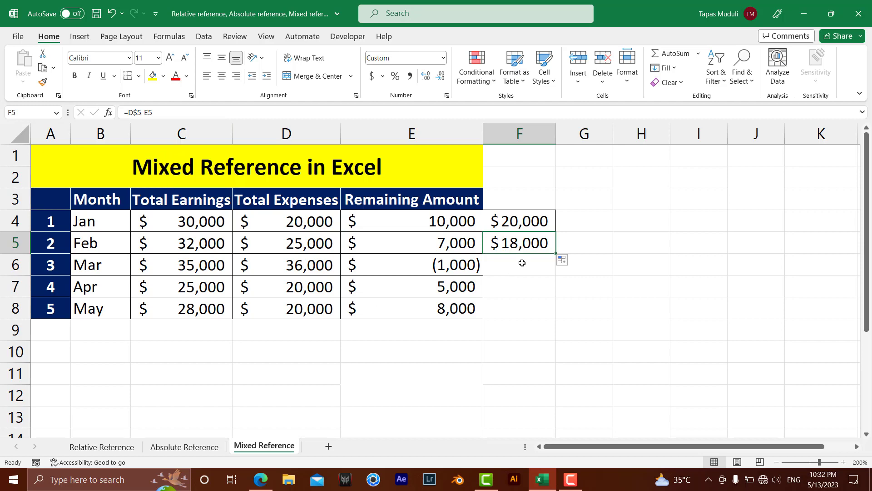
{"action": "left_click", "coordinate": [514, 299]}
{"action": "left_click", "coordinate": [518, 248]}
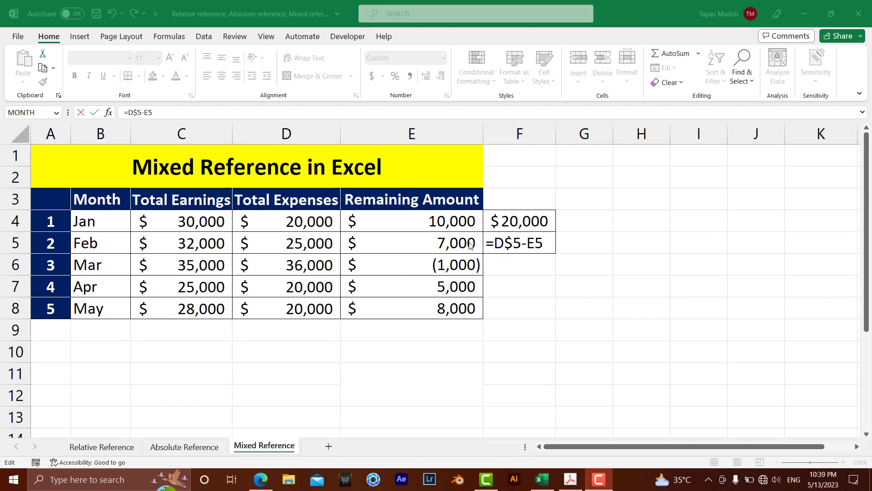
{"action": "left_click", "coordinate": [514, 273]}
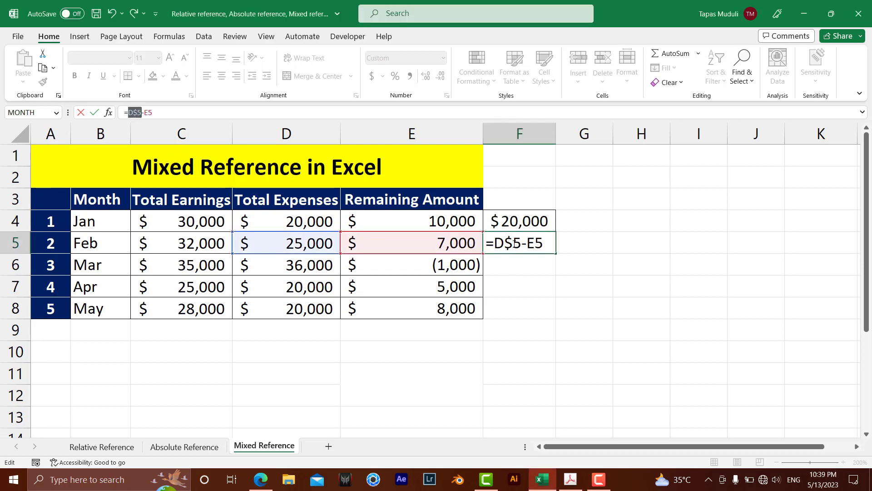
{"action": "left_click", "coordinate": [513, 246]}
{"action": "key", "text": "Escape"}
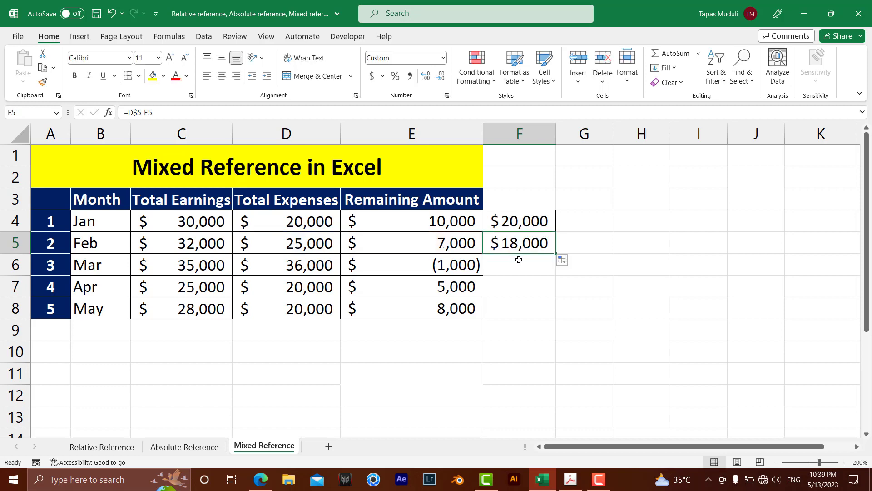
Step: Cycle the D$5 reference in F5's formula through the reference types $D5, D5 and $D$5
{"action": "left_click", "coordinate": [518, 268]}
{"action": "left_click", "coordinate": [514, 243]}
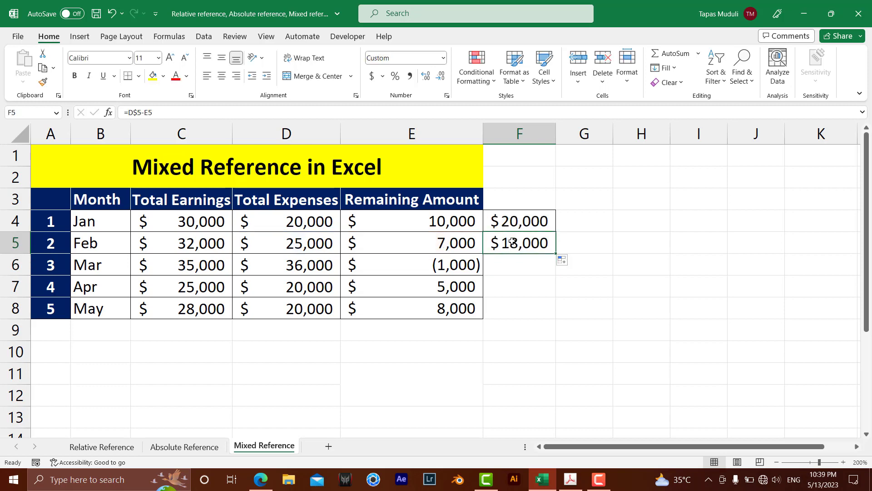
{"action": "left_click", "coordinate": [135, 112]}
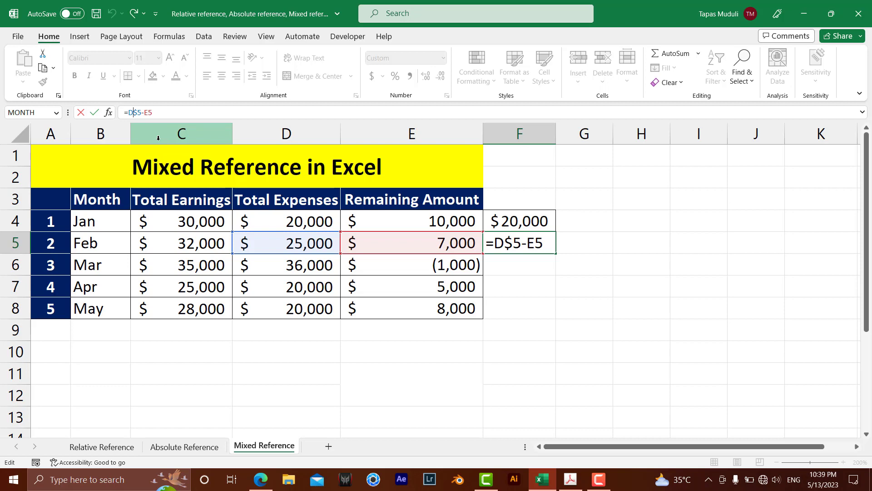
{"action": "key", "text": "F4"}
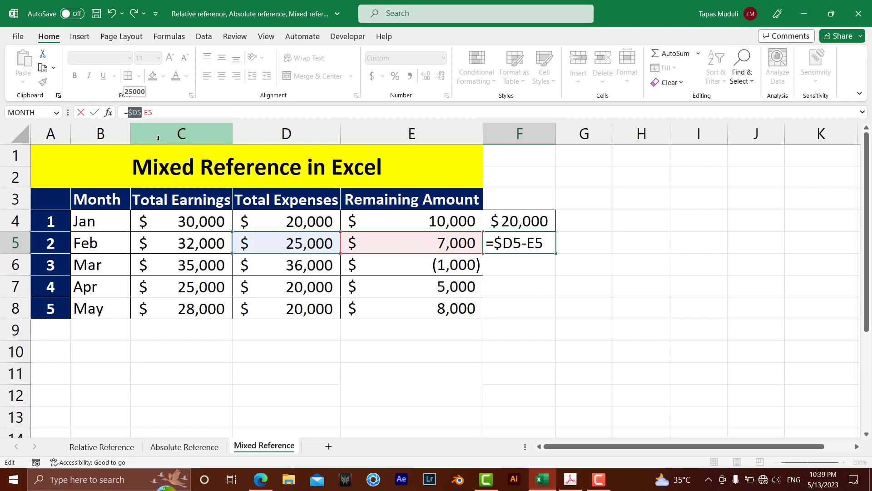
{"action": "key", "text": "F4"}
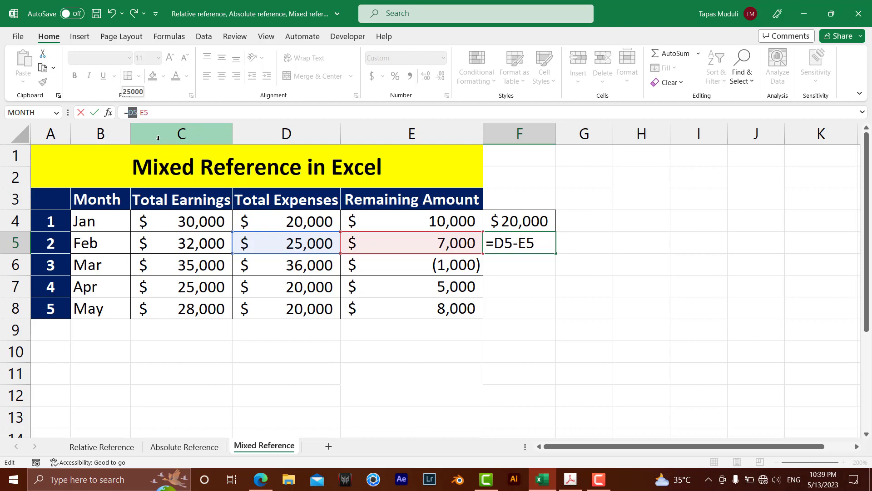
{"action": "key", "text": "F4"}
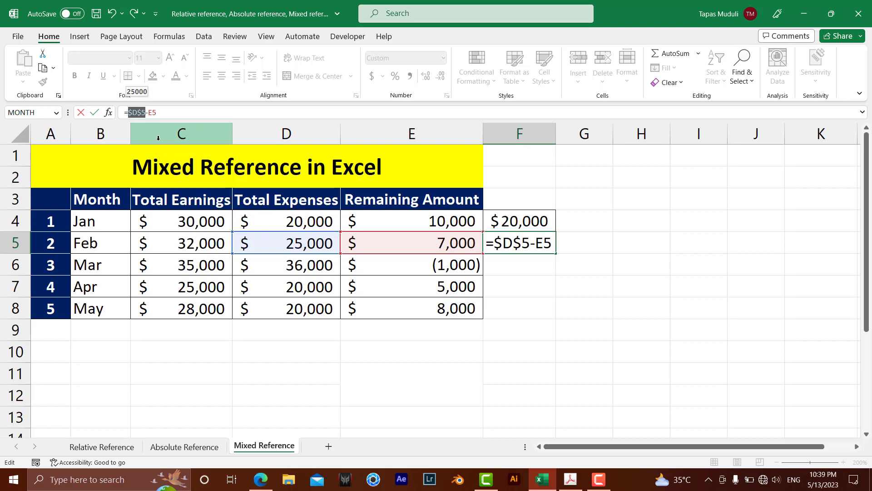